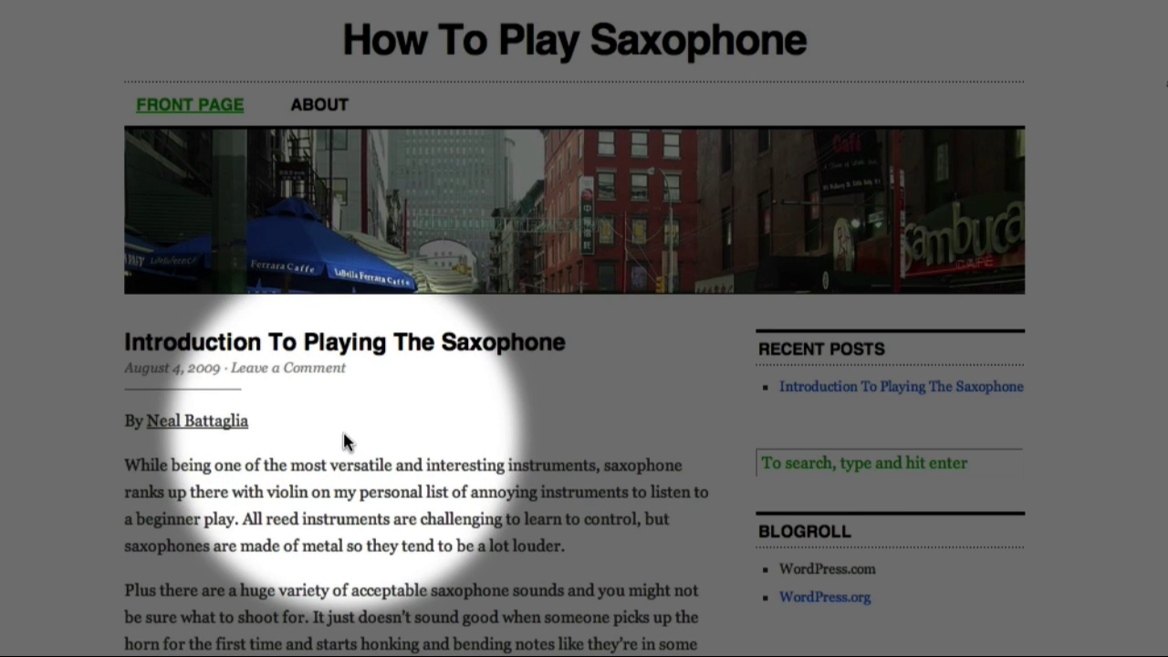
# Scroll down the How To Play Saxophone blog post to view its sidebar.
pyautogui.scroll(-3, 325, 421)
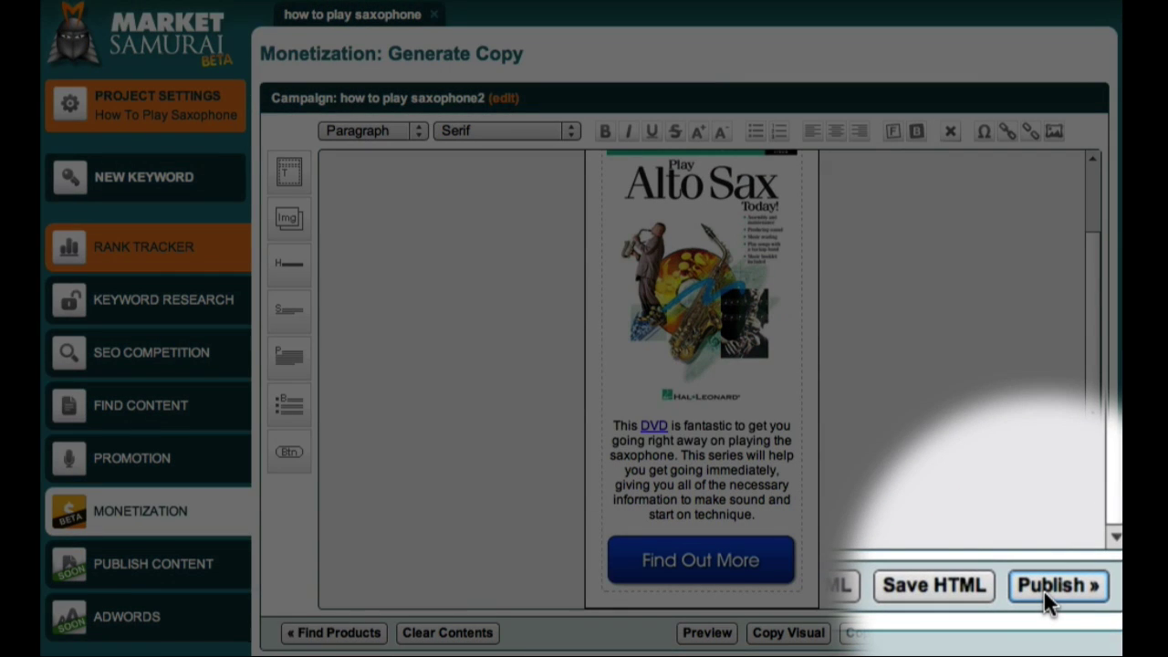
# Advance the Alto Sax ad to the Publish Copy page and show the Account list.
pyautogui.click(1049, 586)
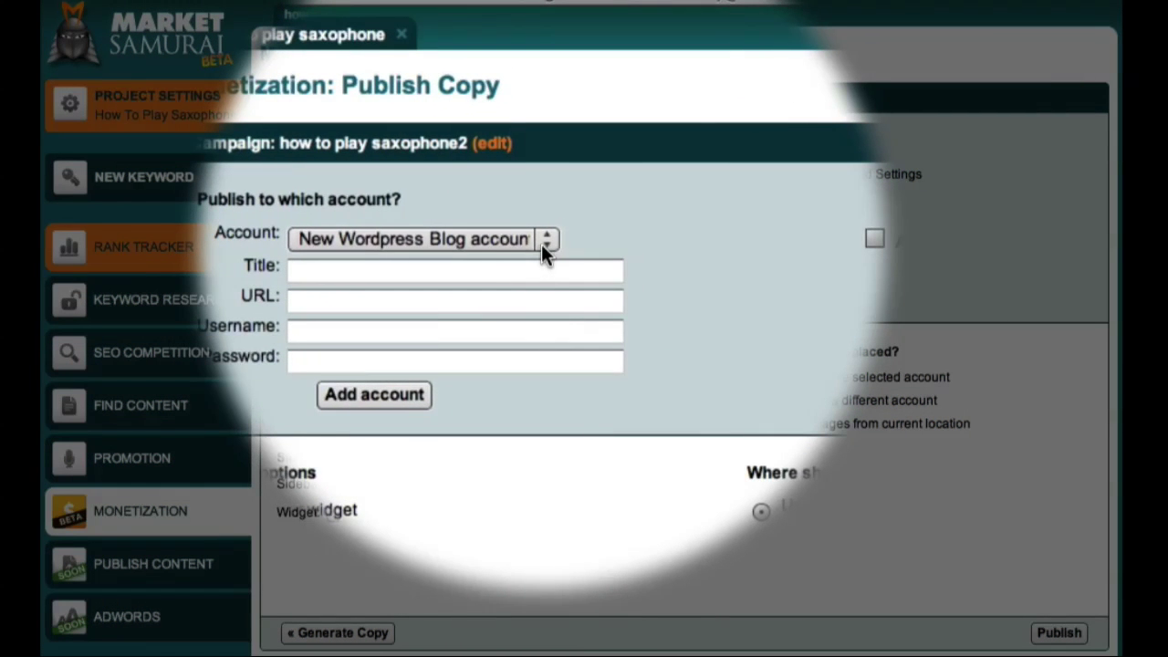
pyautogui.click(546, 241)
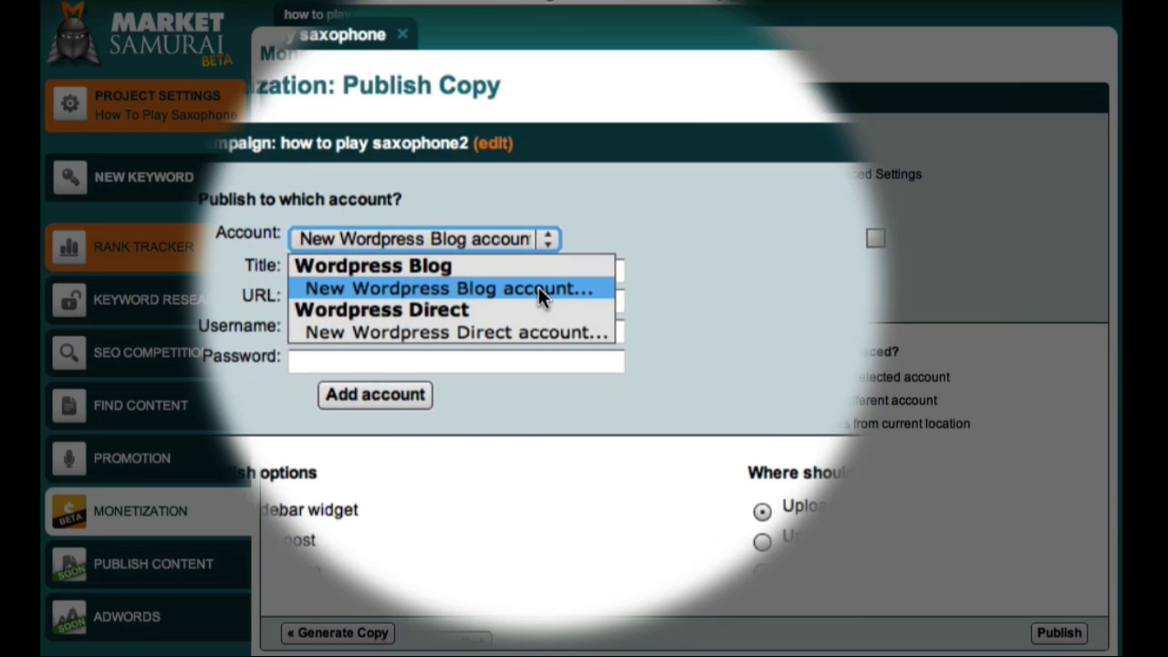
pyautogui.click(539, 288)
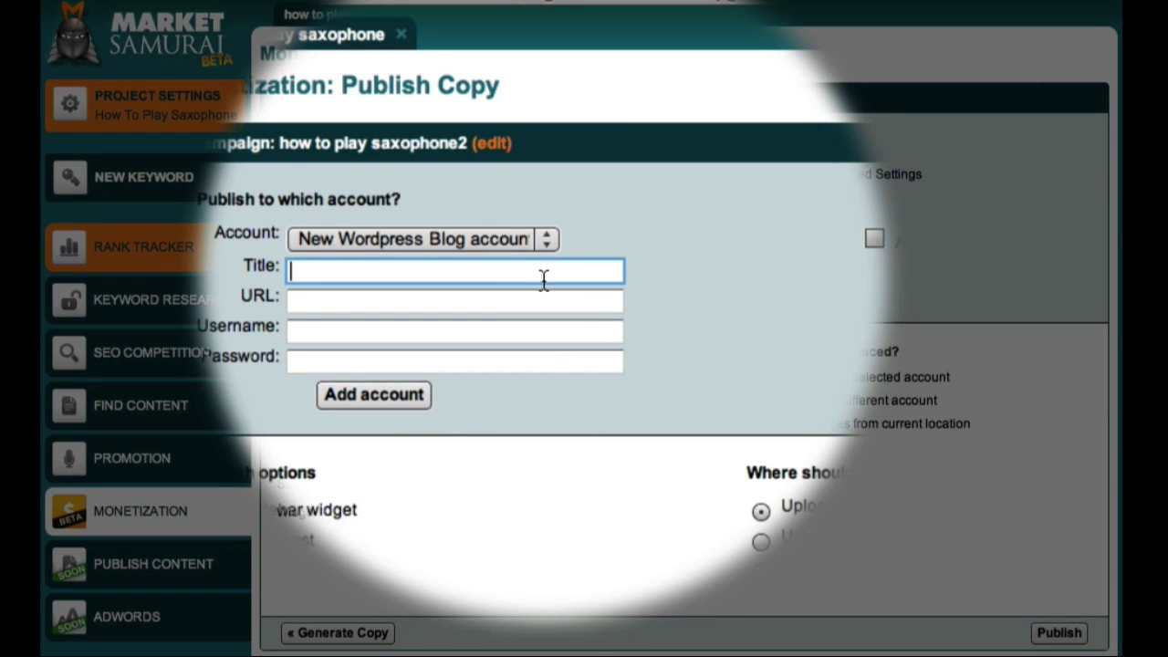
pyautogui.write('My')
pyautogui.write(' How')
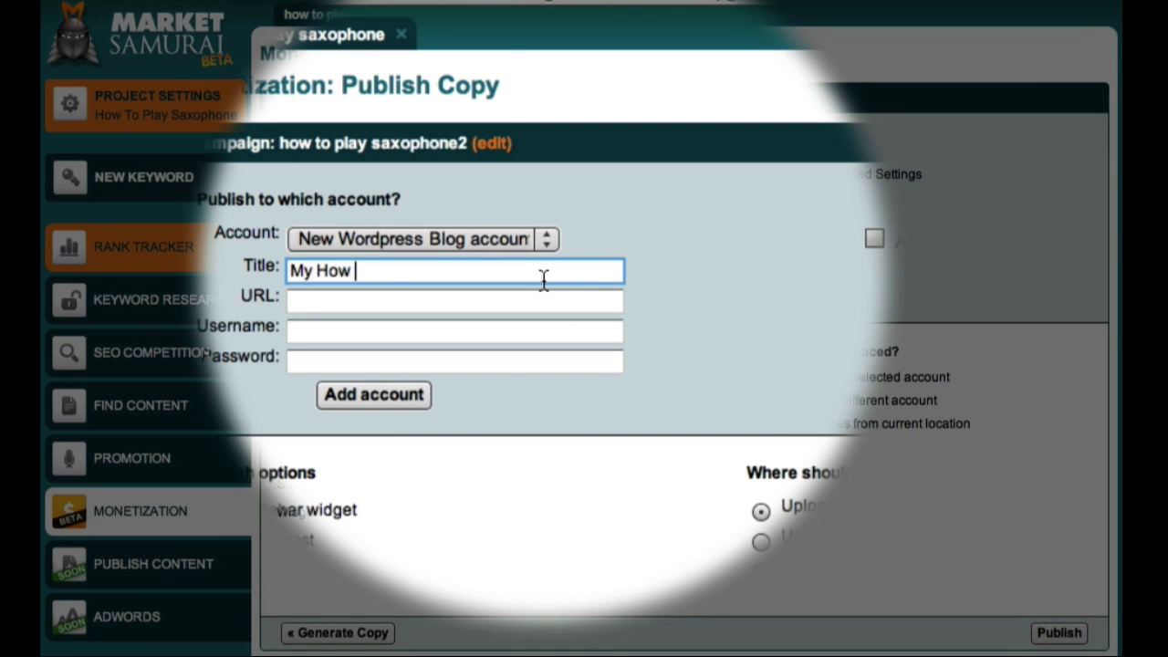
pyautogui.write(' To ')
pyautogui.write('Play Saxo')
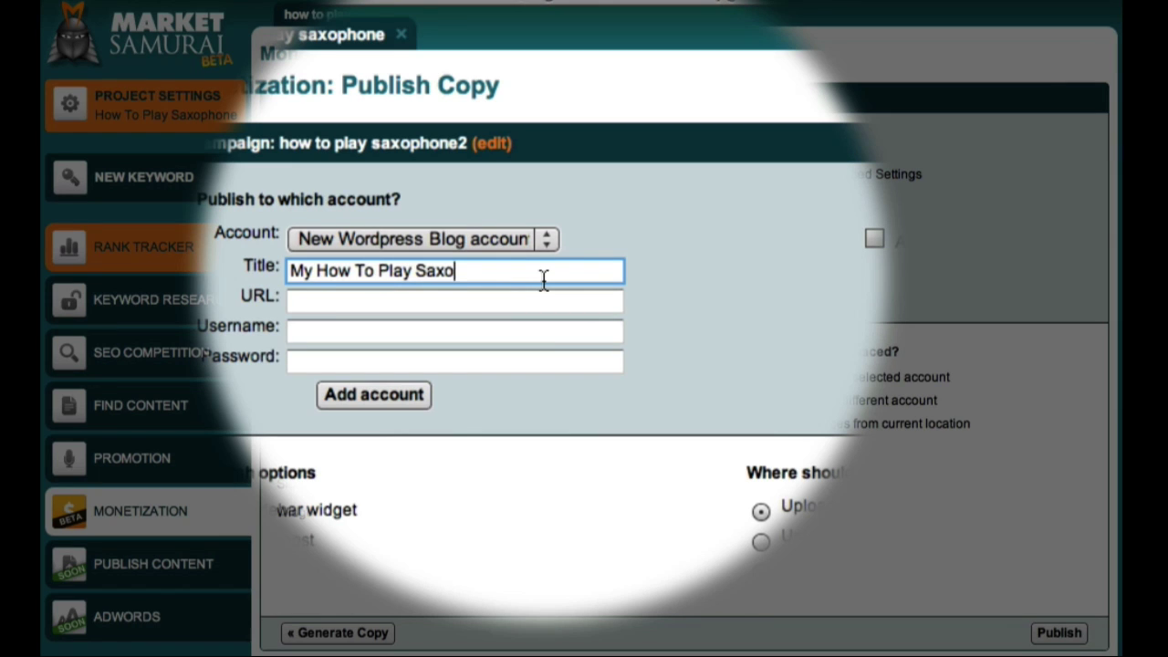
pyautogui.write('phone B')
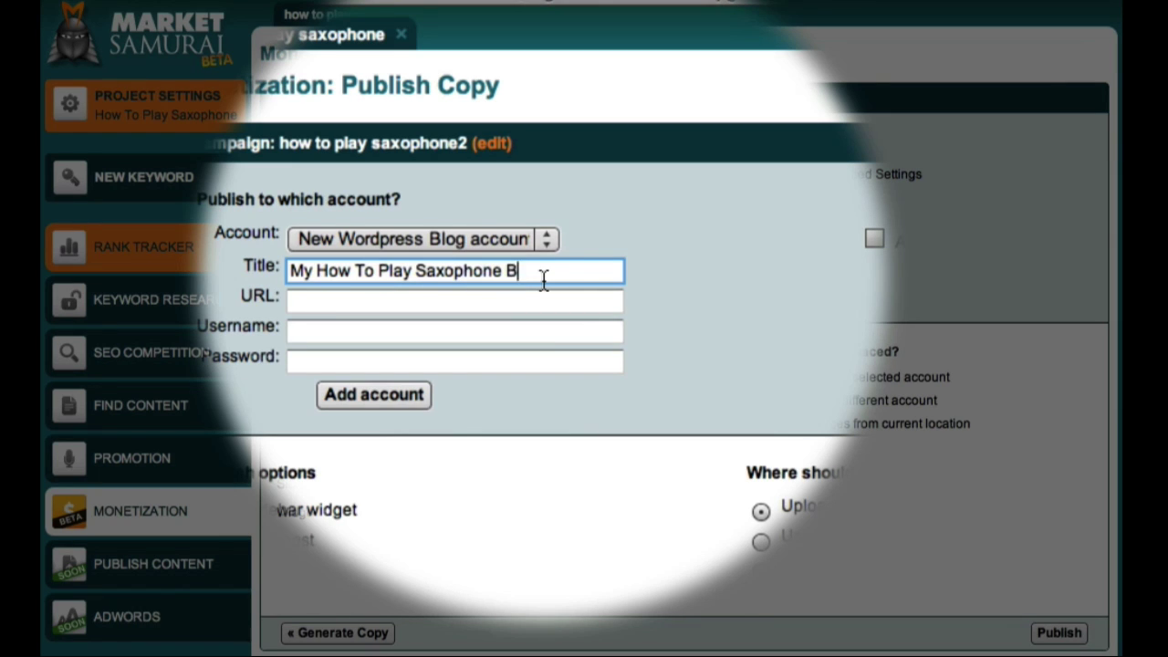
pyautogui.write('log')
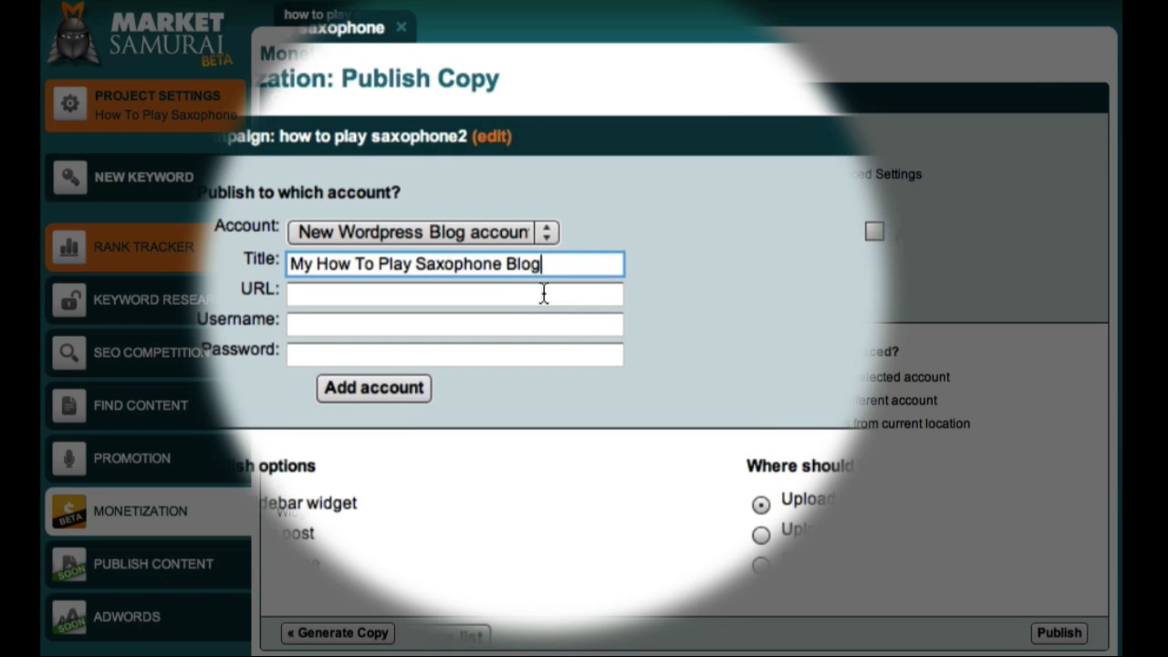
pyautogui.click(544, 292)
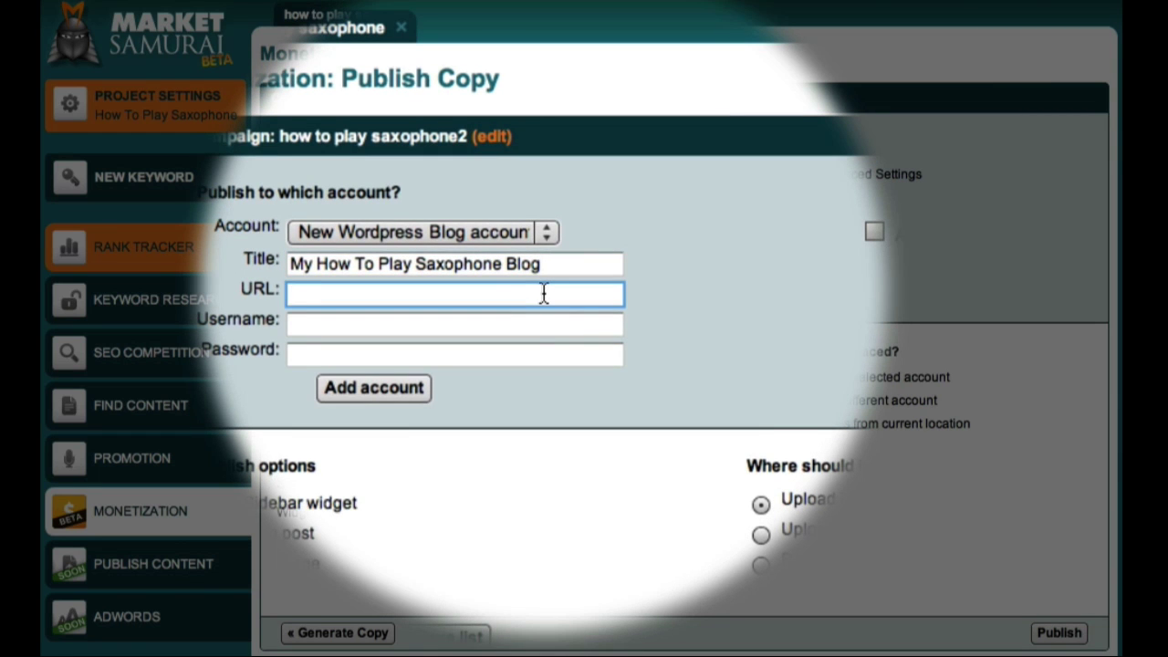
pyautogui.write('http')
pyautogui.write('://')
pyautogui.write('howt')
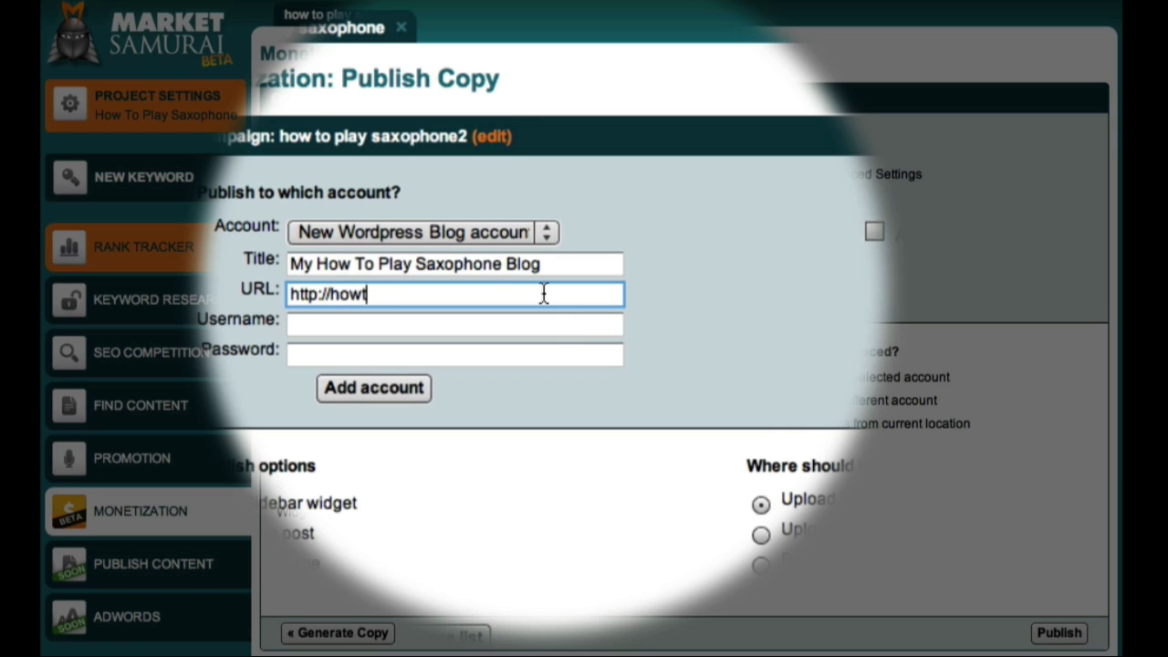
pyautogui.write('oplaysaxop')
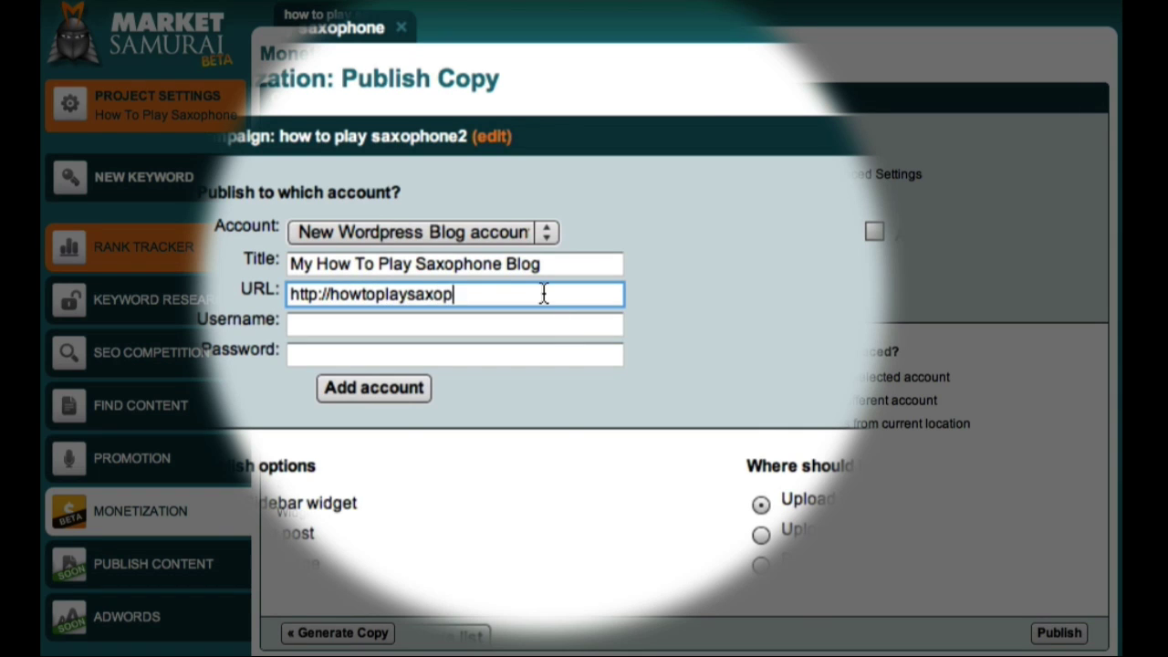
pyautogui.write('hone.')
pyautogui.write('wordpres')
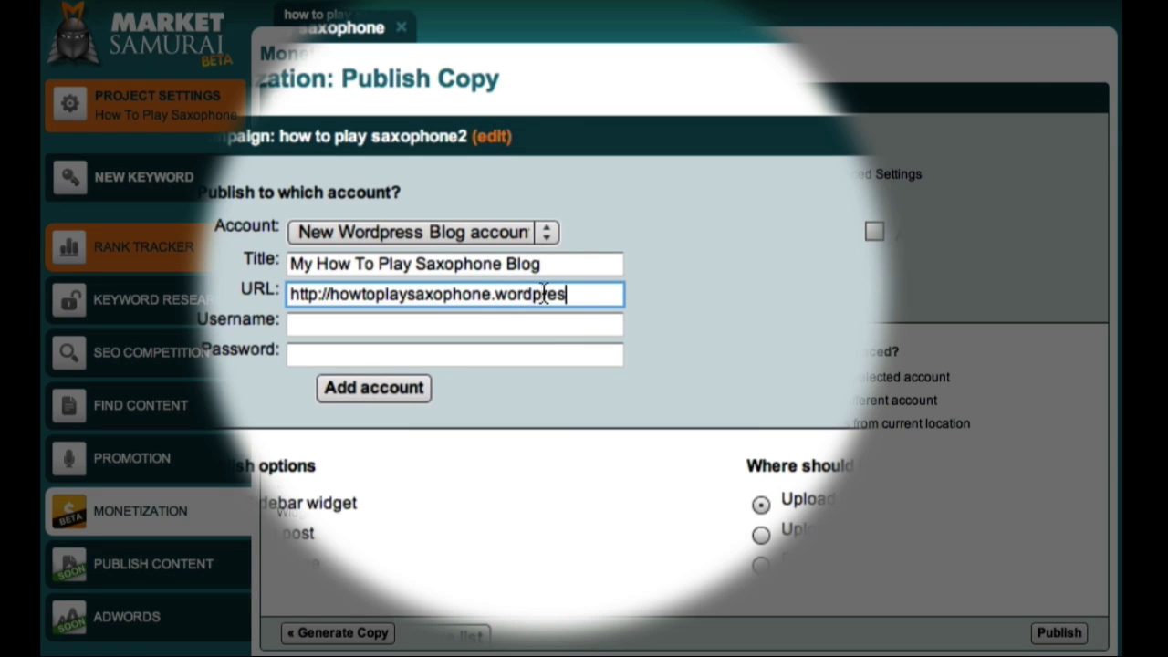
pyautogui.write('s.com')
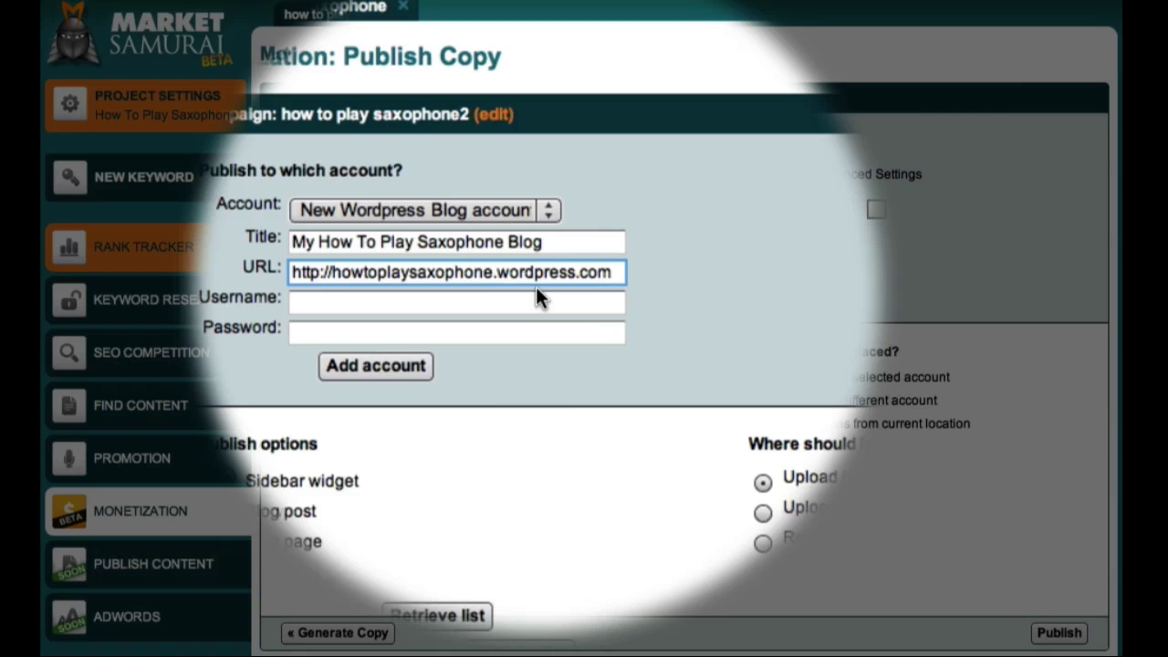
pyautogui.click(535, 292)
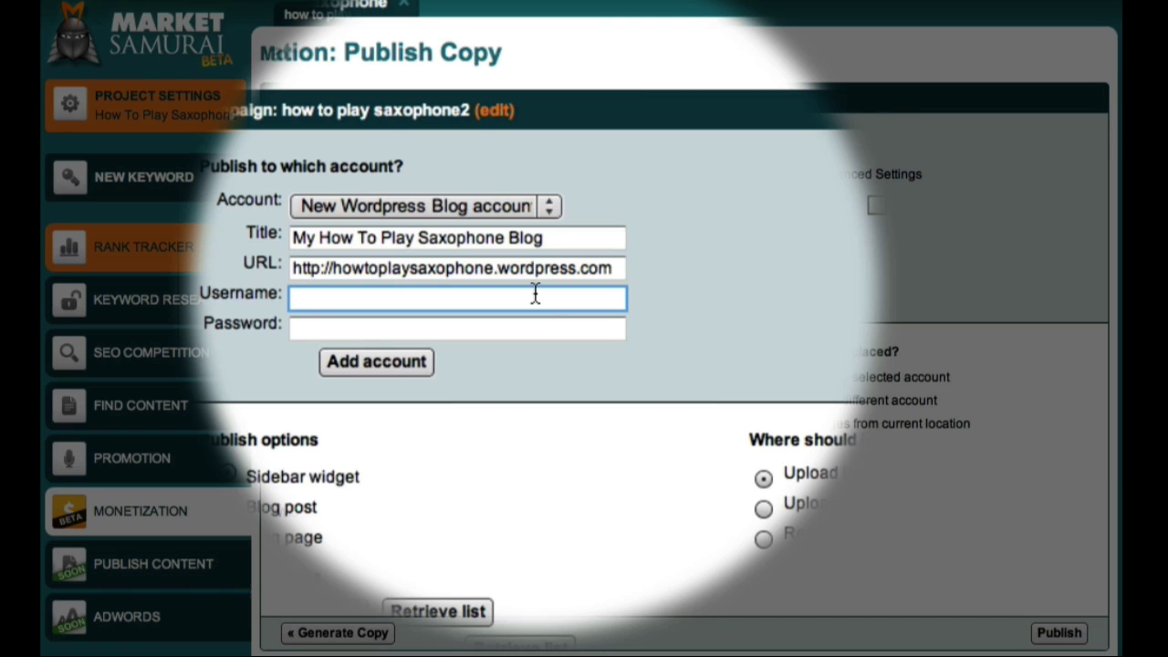
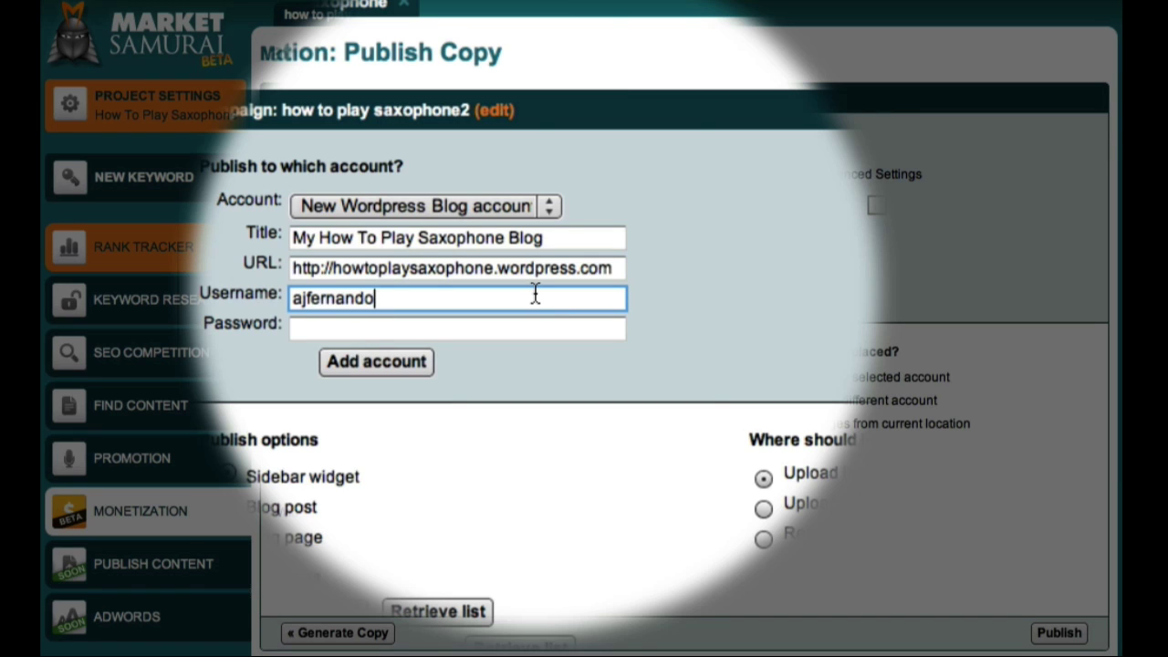
pyautogui.press('Tab')
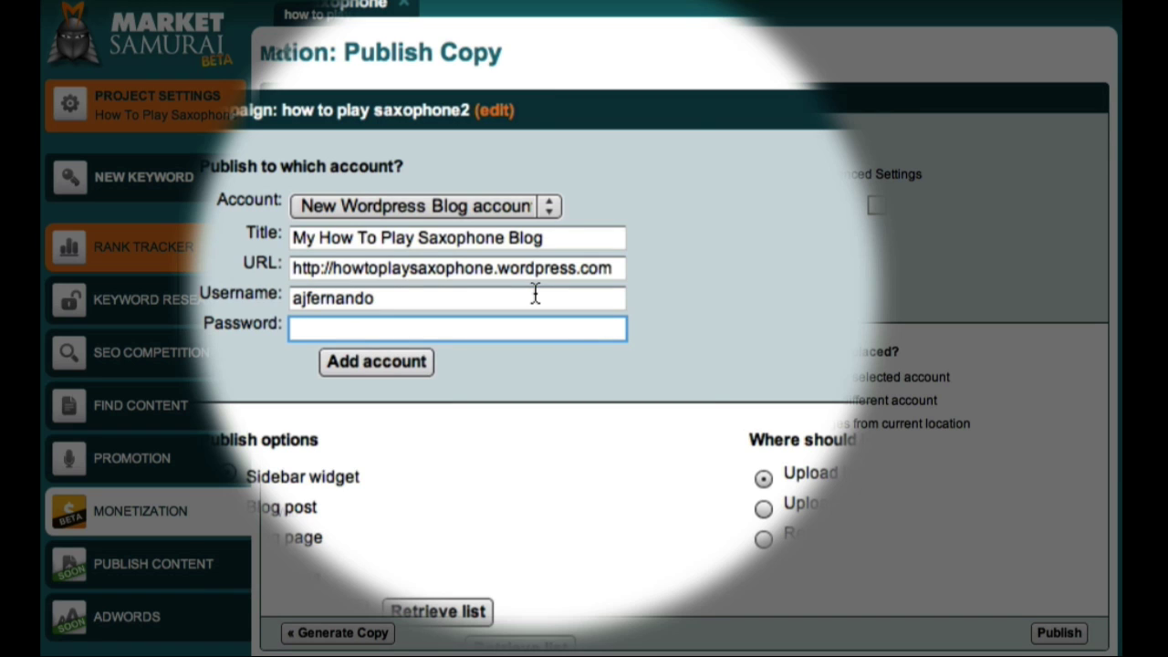
pyautogui.write('********')
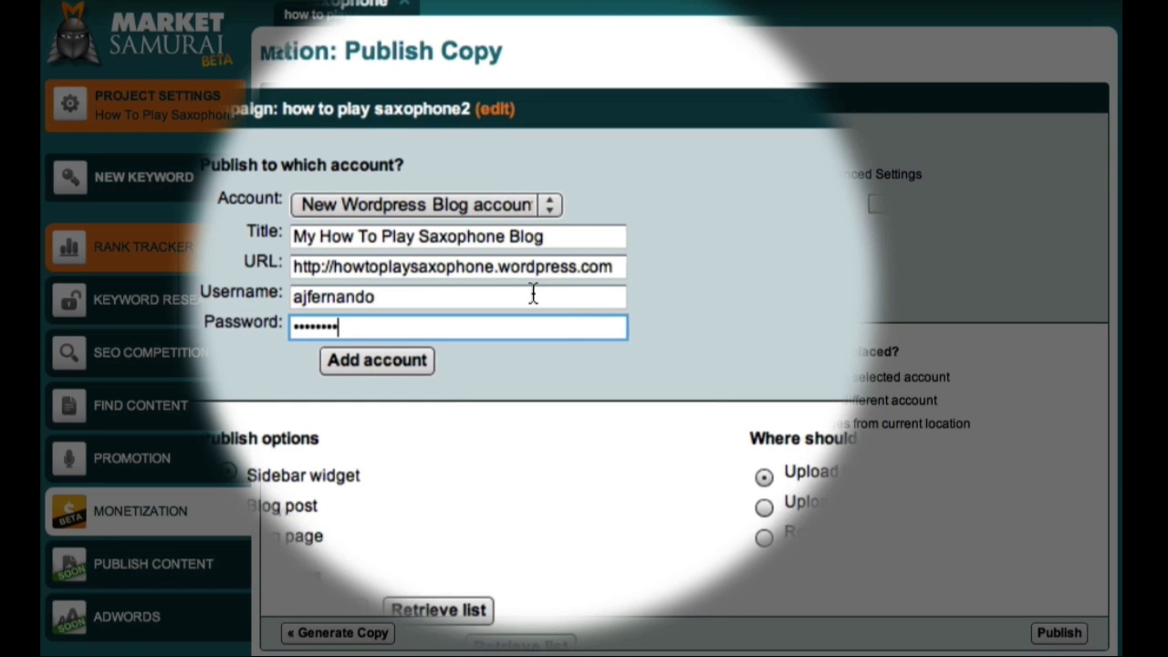
pyautogui.click(435, 290)
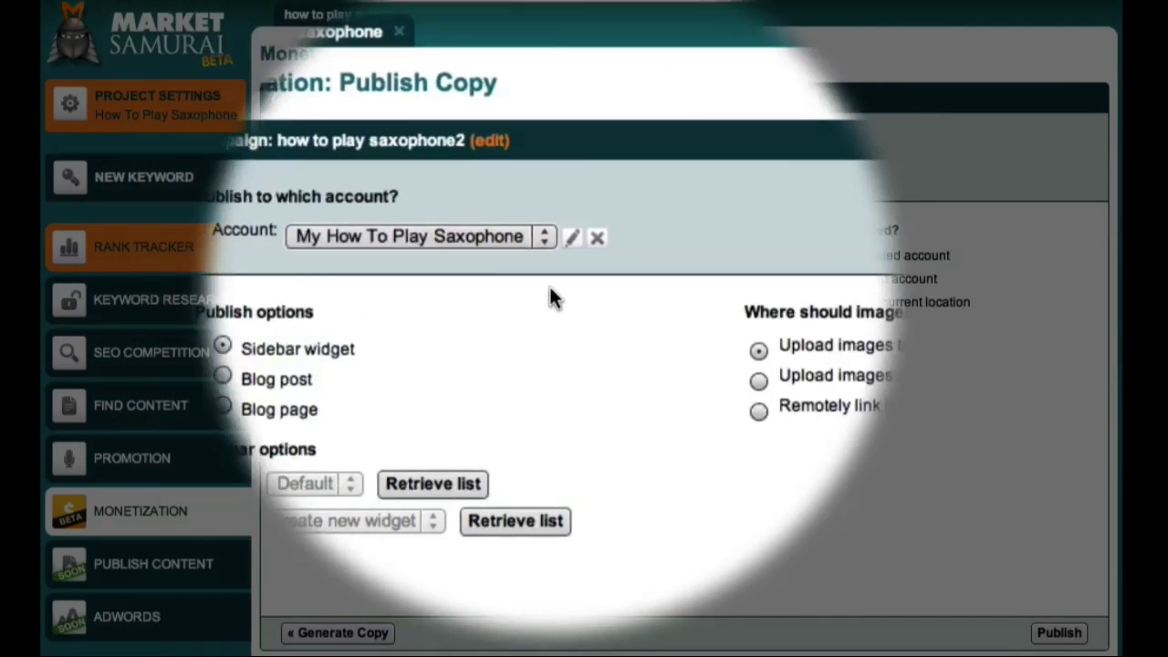
# Keep My How To Play Saxophone Blog selected and retrieve its sidebar and widget lists.
pyautogui.click(543, 241)
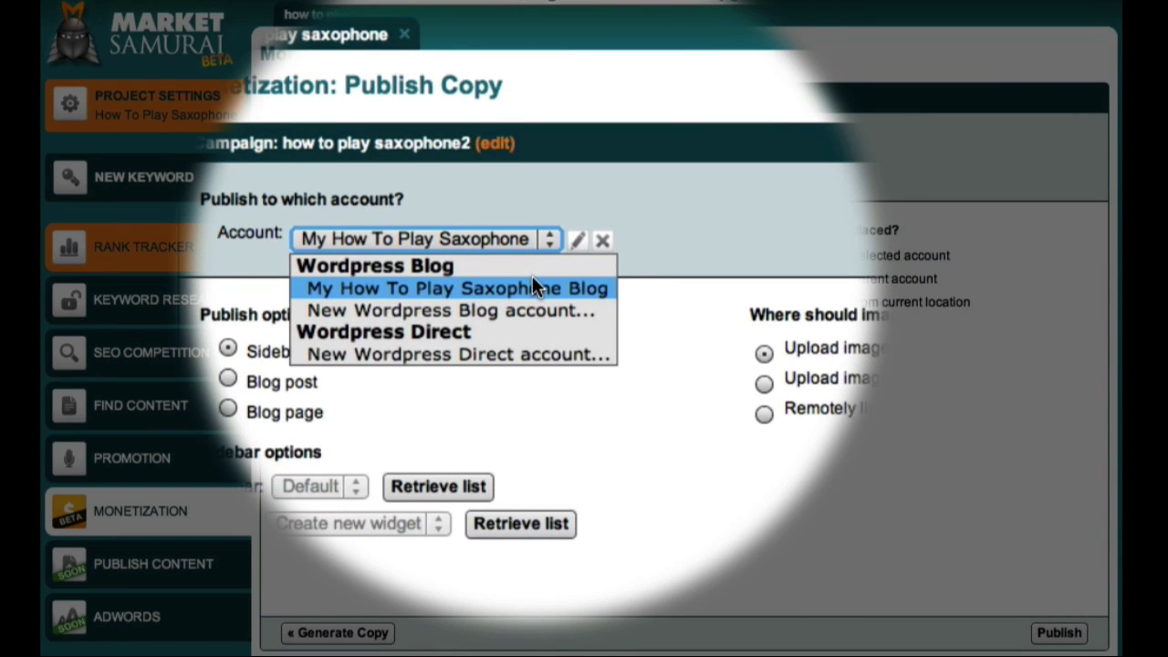
pyautogui.click(532, 279)
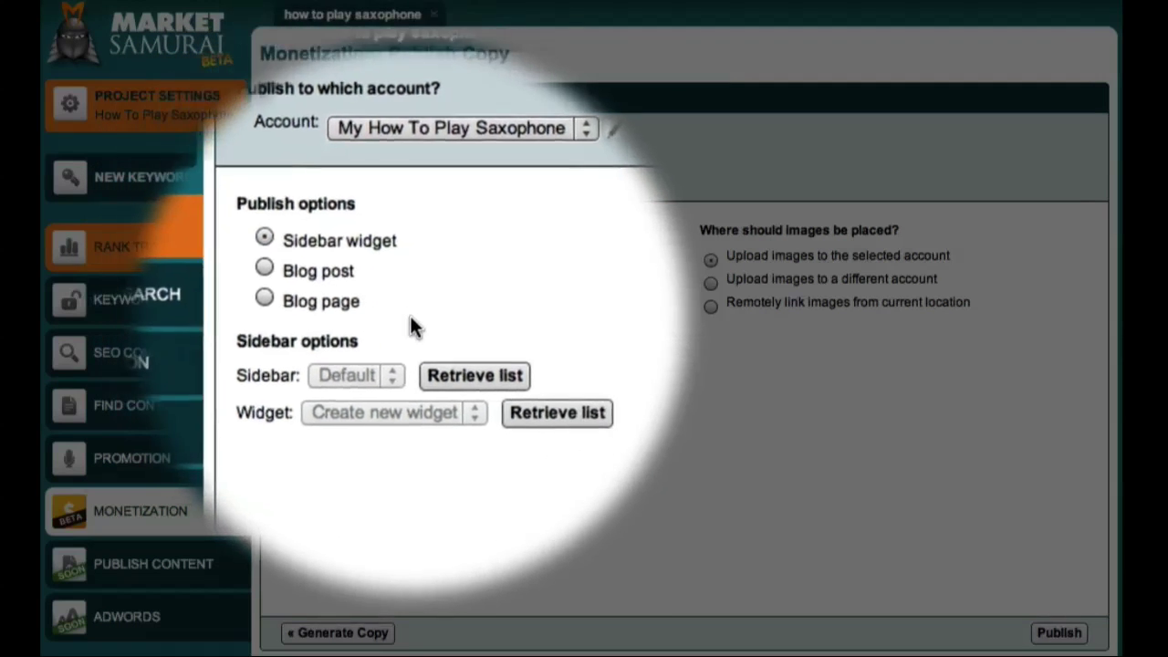
pyautogui.click(473, 359)
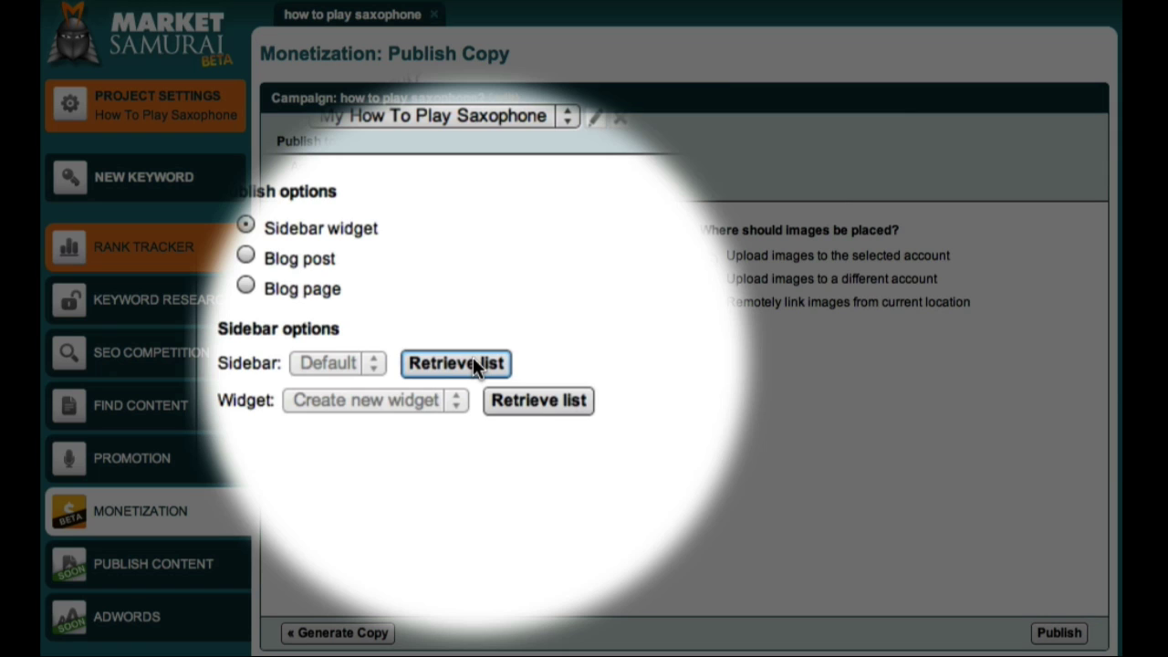
pyautogui.click(496, 391)
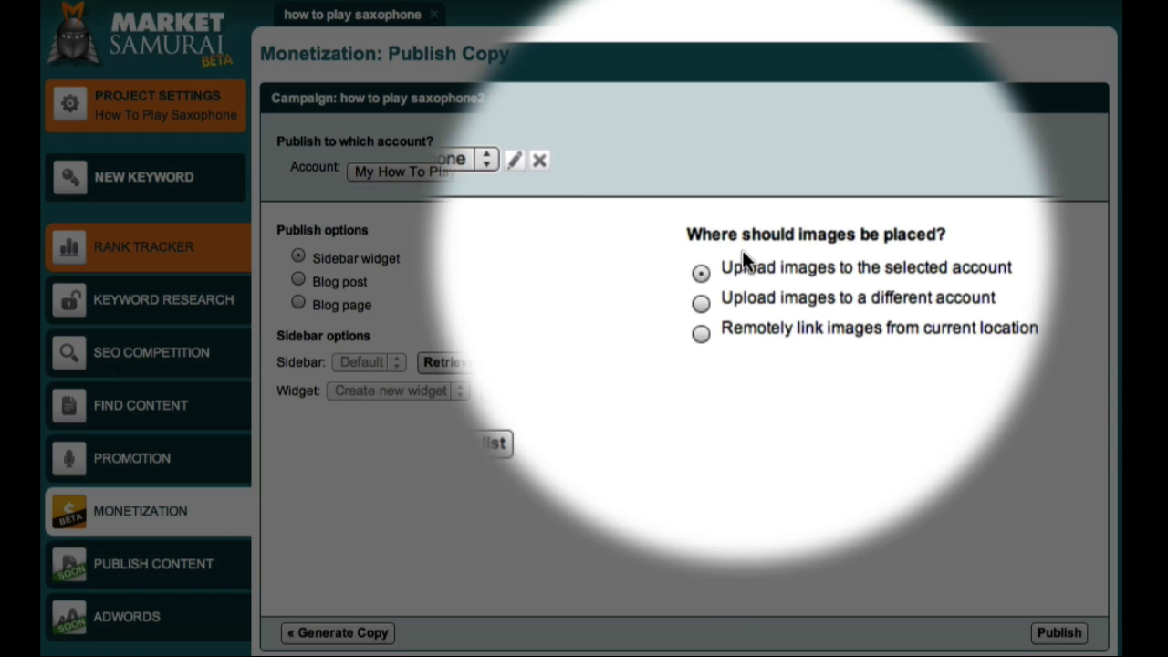
pyautogui.click(746, 250)
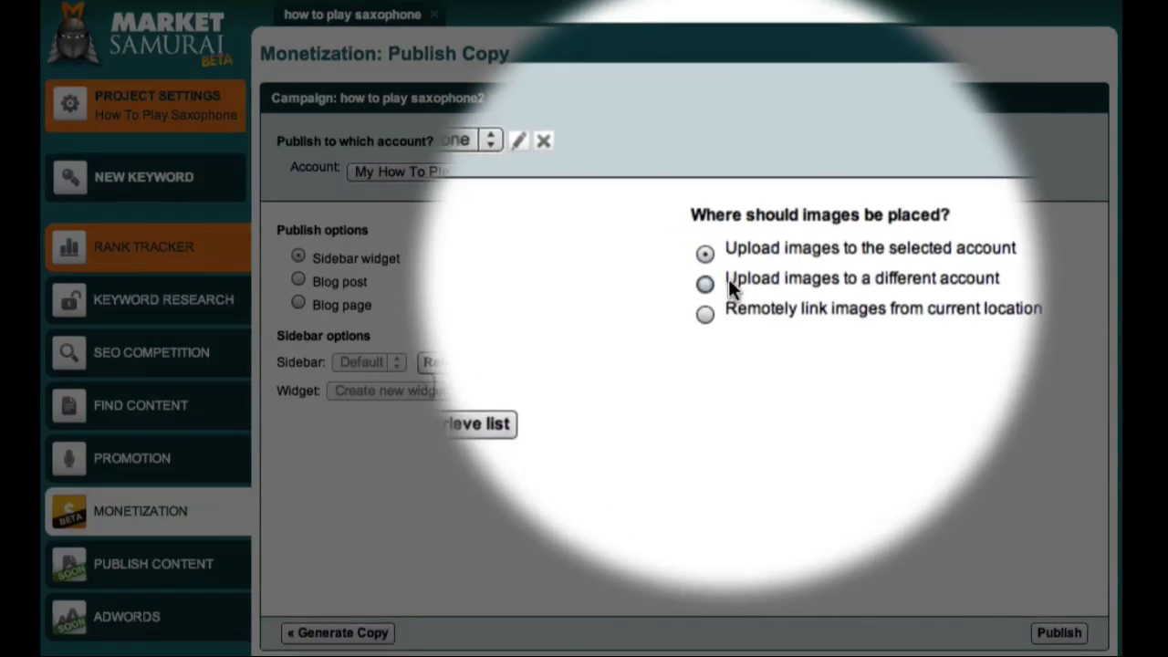
pyautogui.click(718, 283)
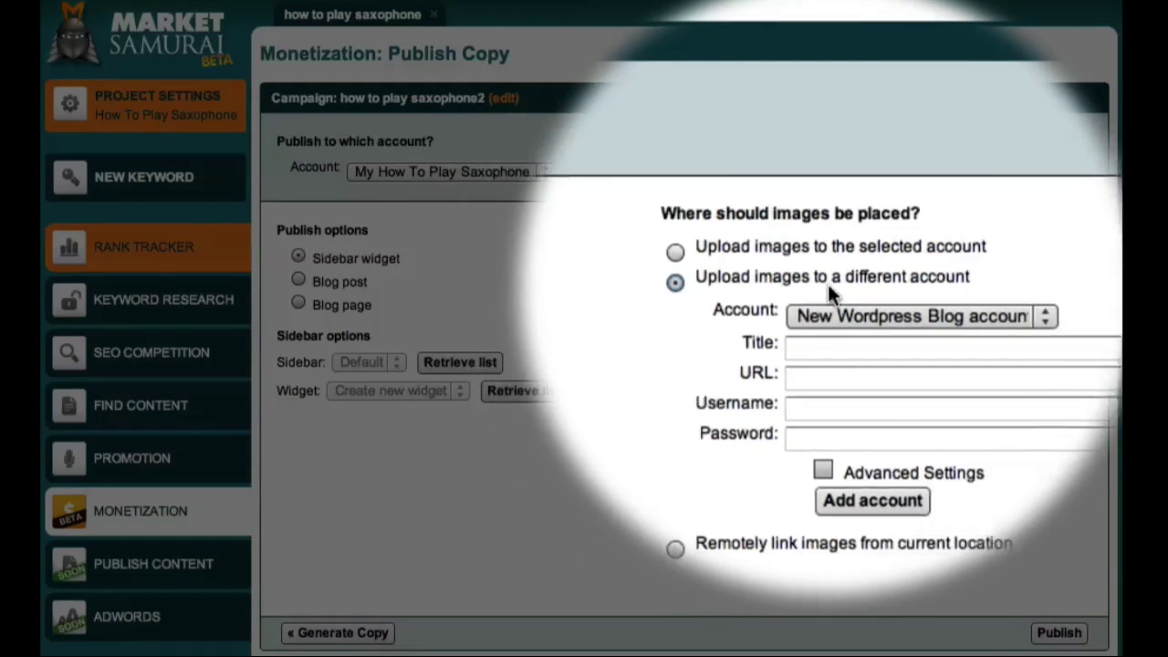
pyautogui.click(954, 310)
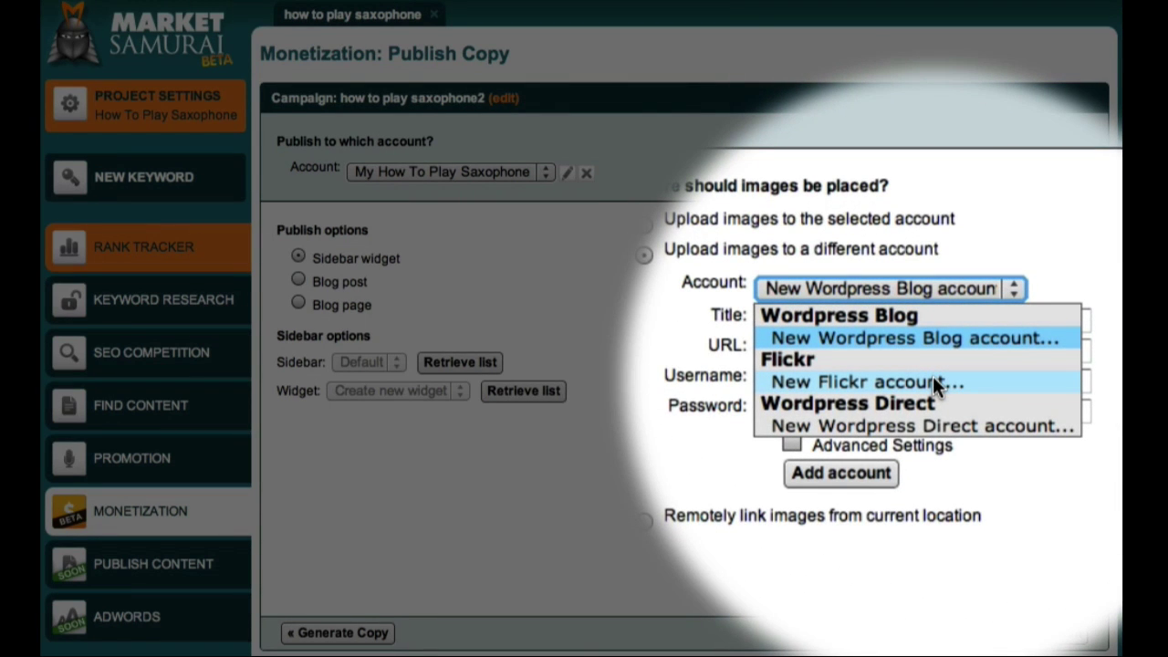
pyautogui.click(952, 318)
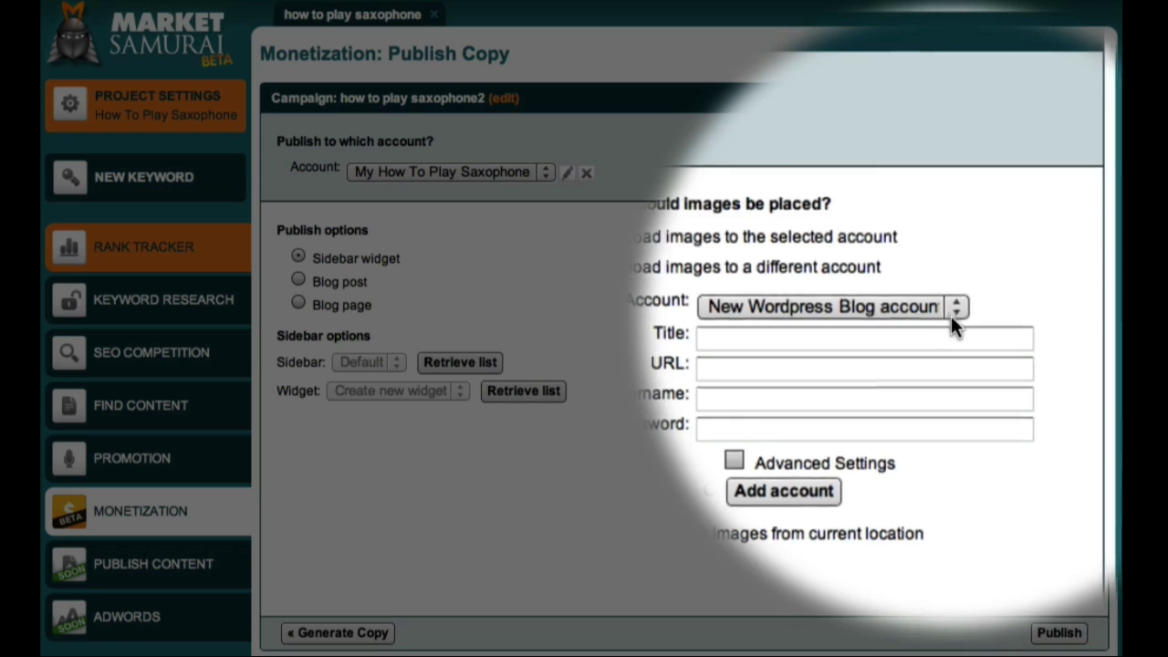
pyautogui.click(712, 489)
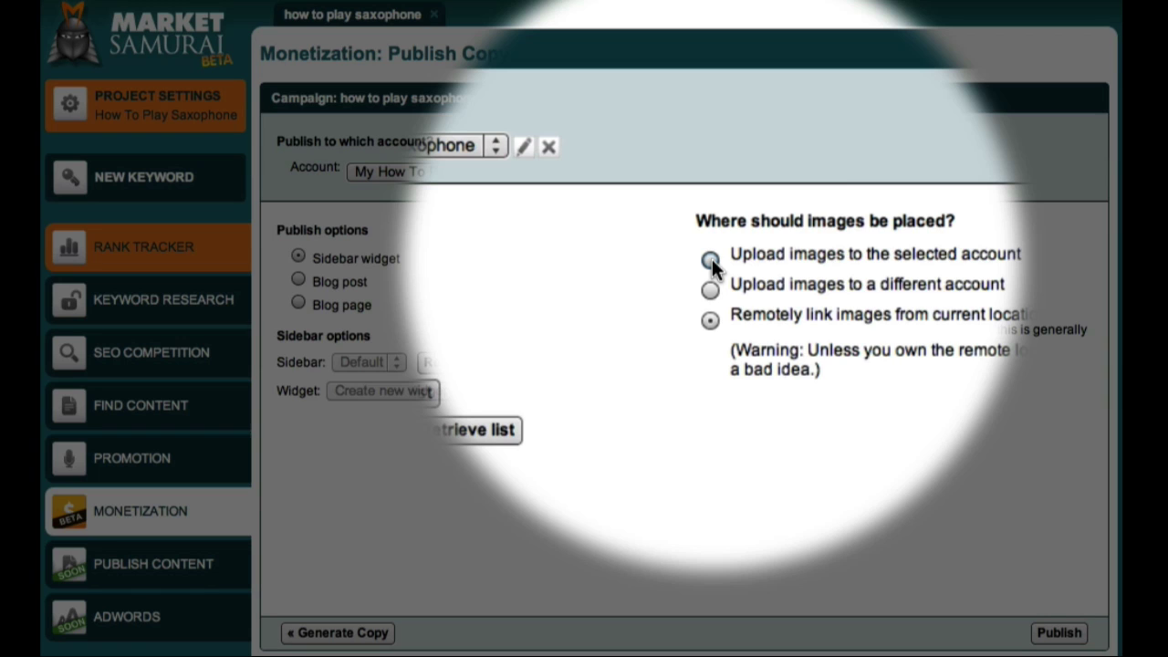
pyautogui.click(711, 260)
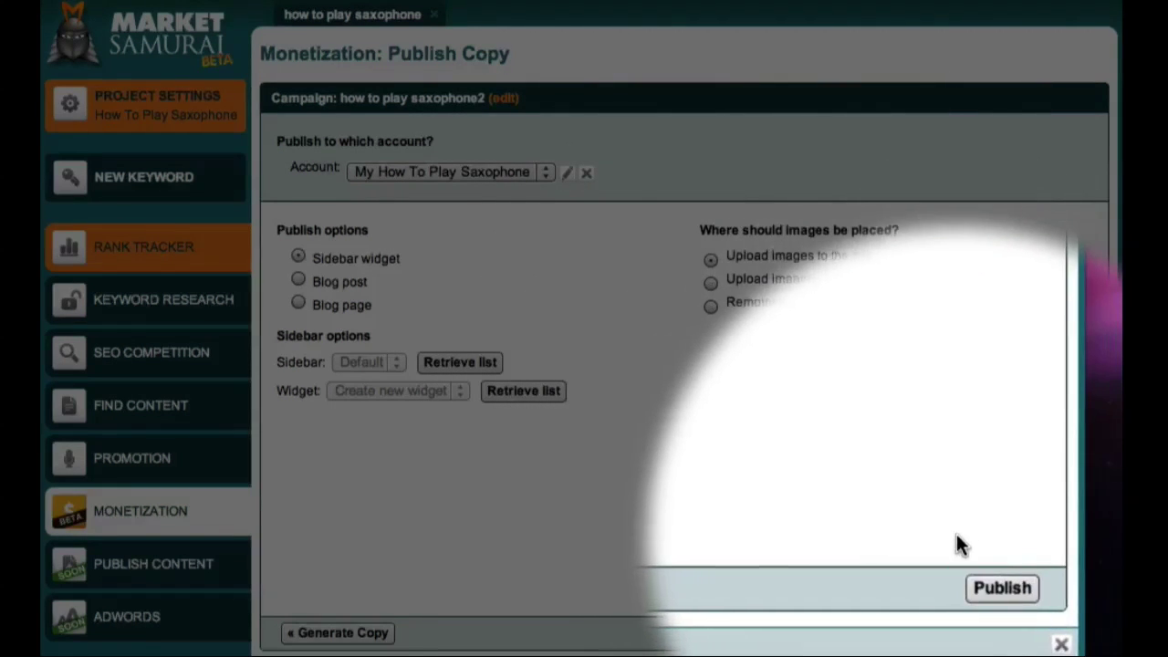
# Publish the Alto Sax DVD sidebar widget, then follow the link to view it on the blog.
pyautogui.click(994, 583)
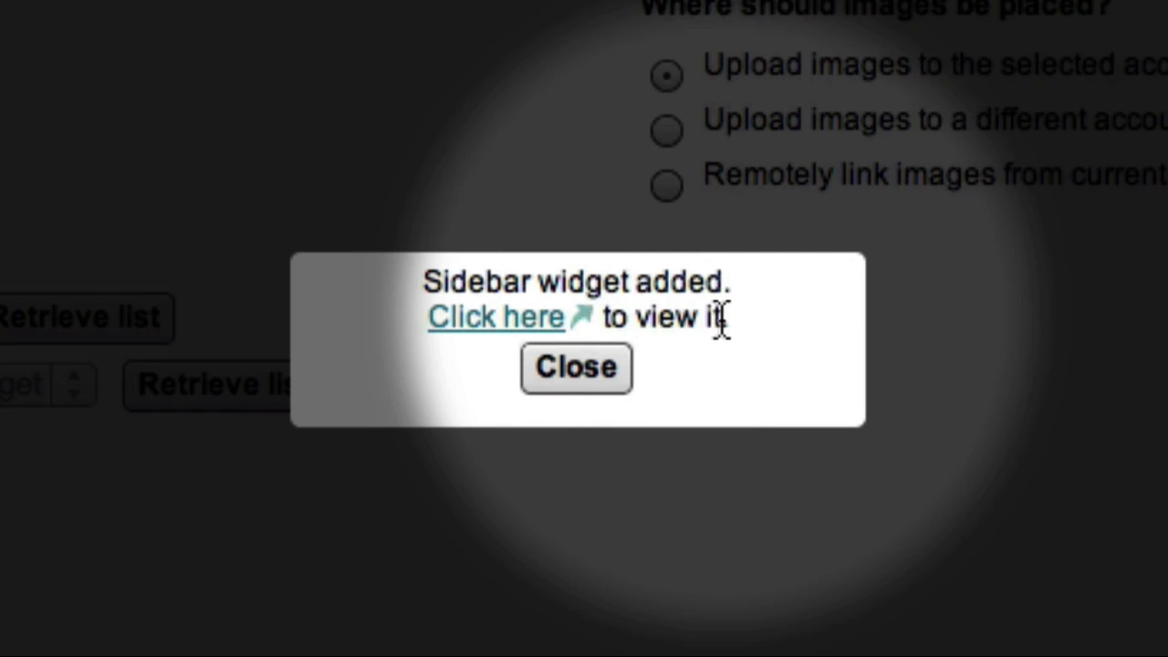
pyautogui.click(510, 319)
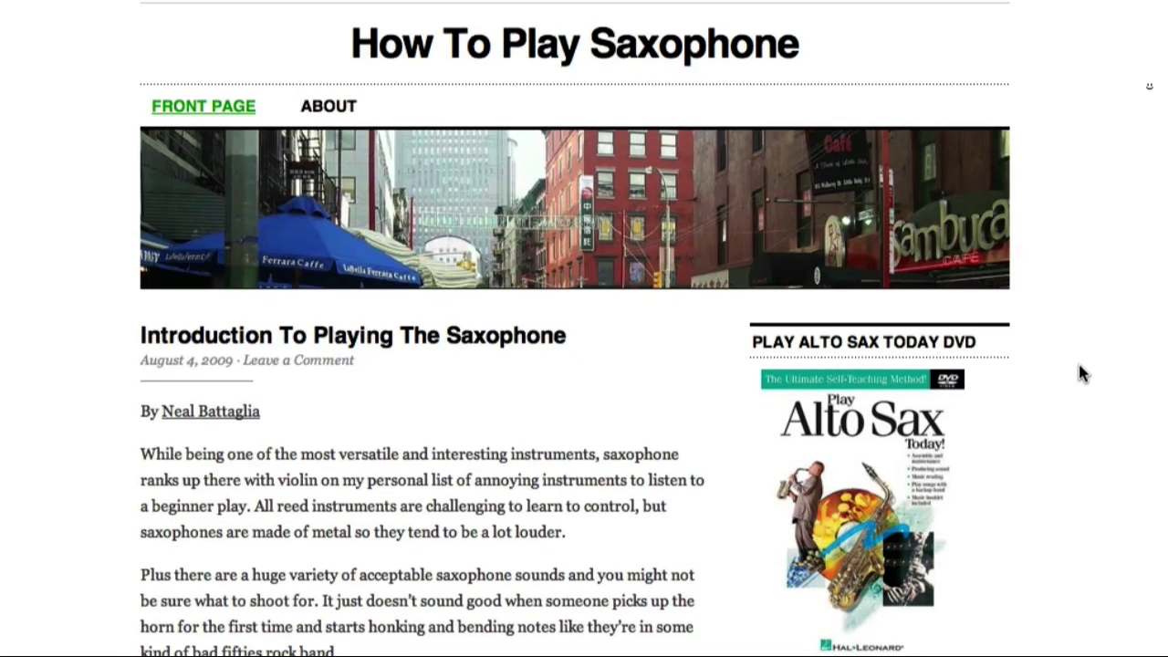
pyautogui.scroll(-3, 1078, 363)
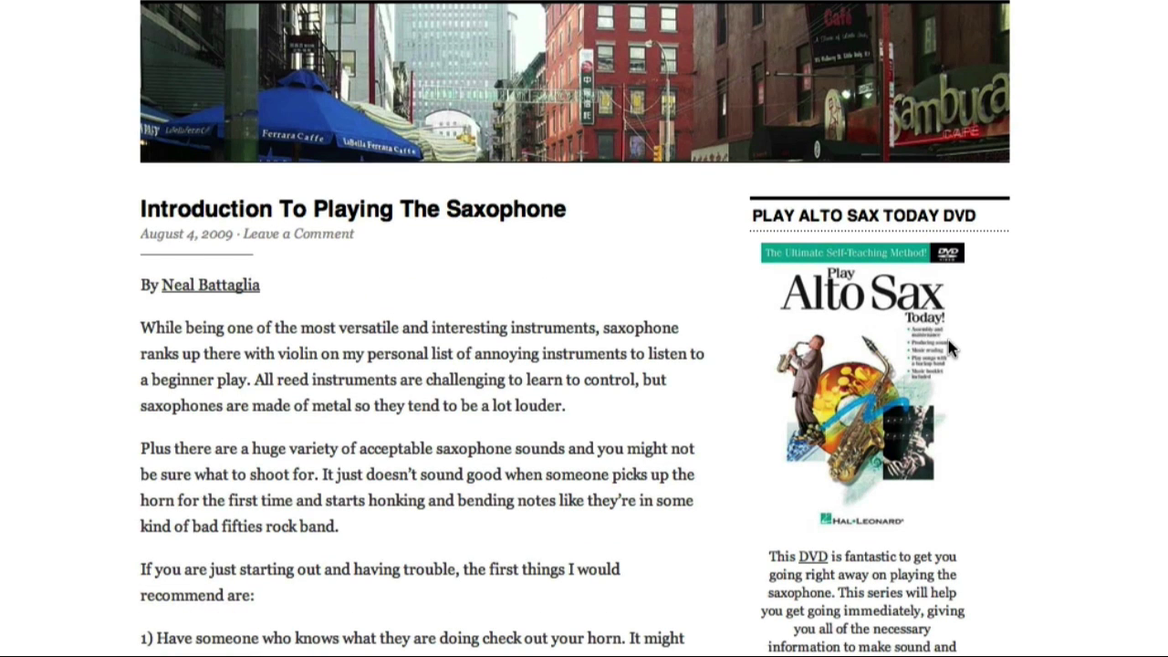
pyautogui.scroll(-2, 945, 349)
pyautogui.scroll(-2, 945, 349)
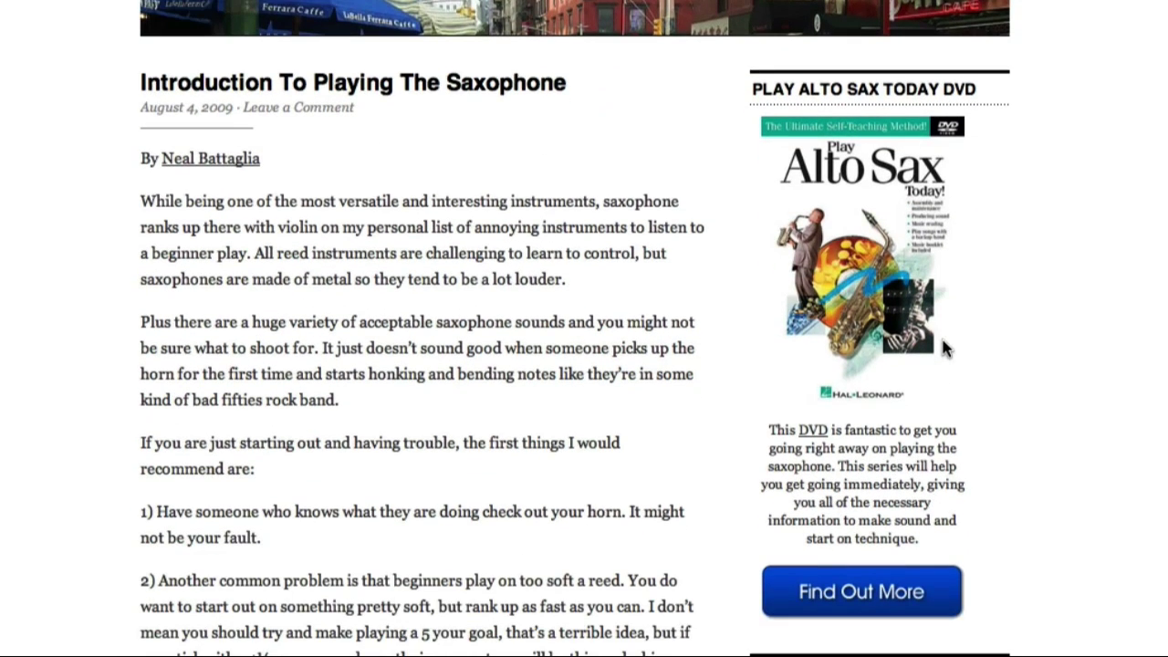
pyautogui.scroll(-1, 941, 335)
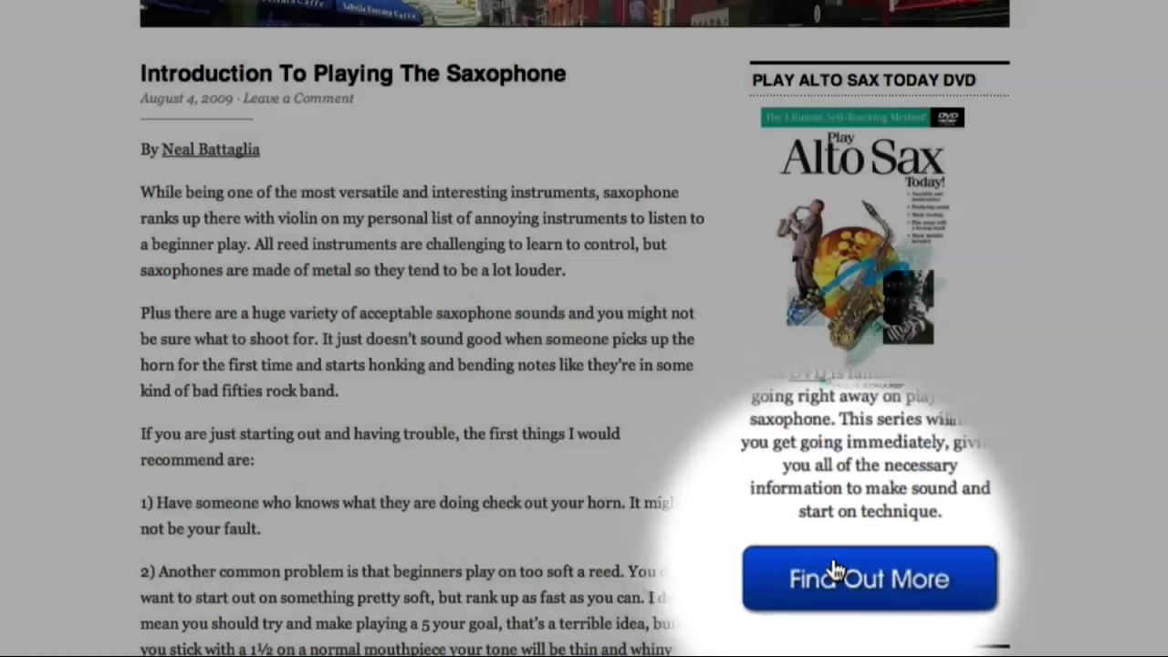
pyautogui.click(835, 540)
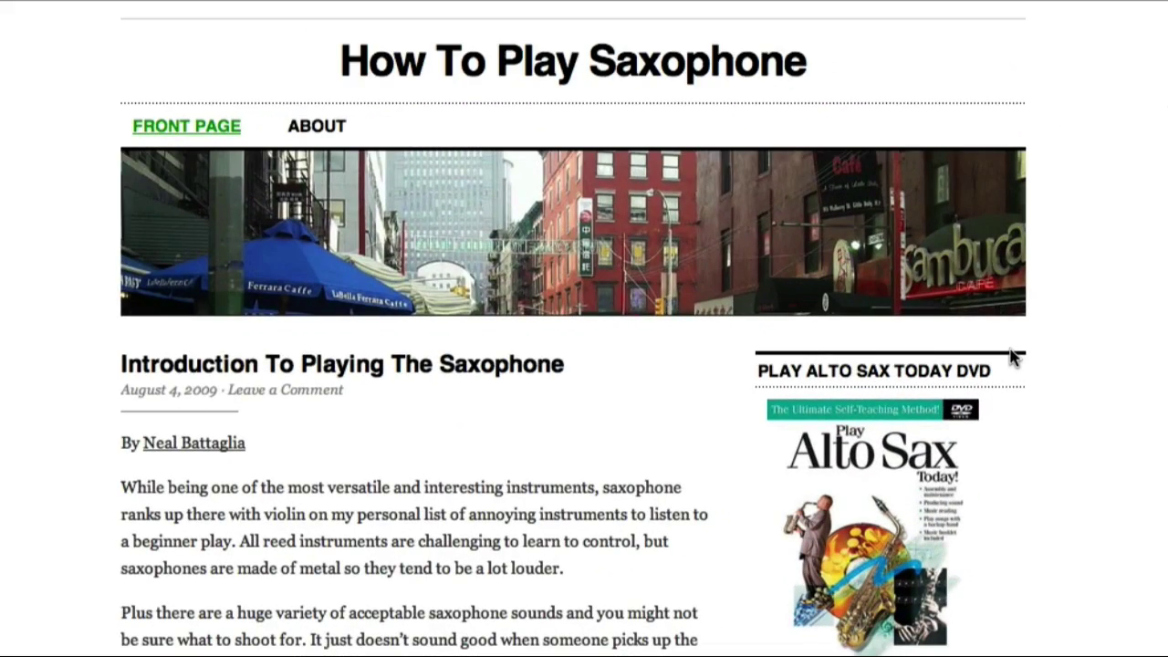
pyautogui.scroll(-1, 1013, 357)
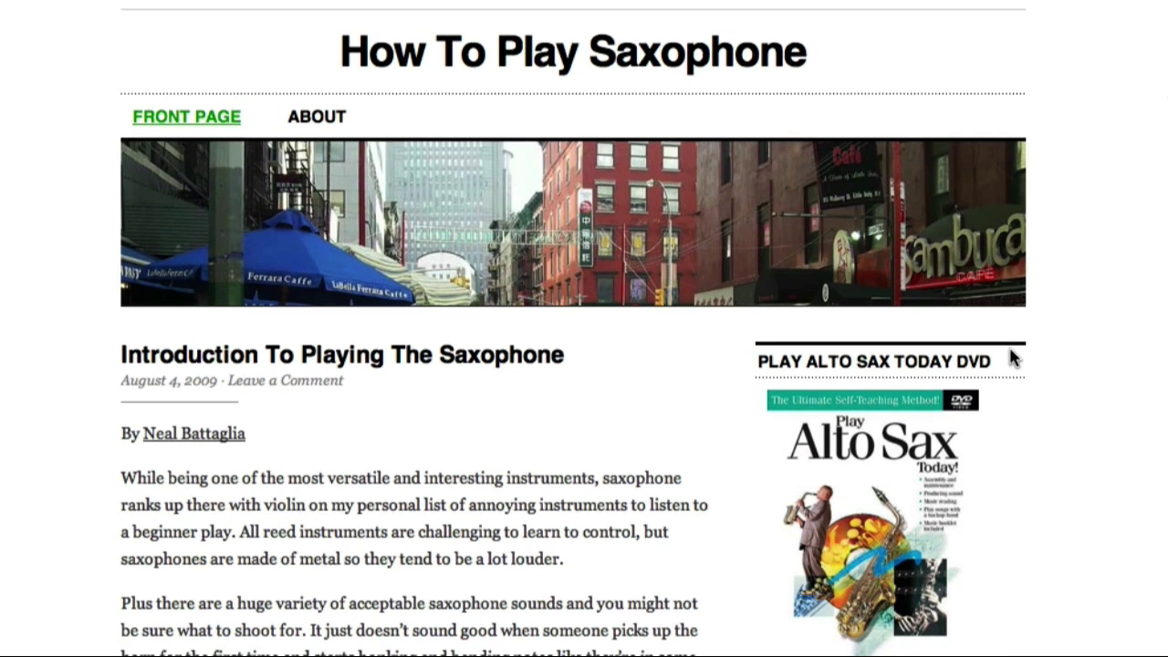
pyautogui.scroll(-2, 1013, 357)
pyautogui.scroll(-3, 1013, 357)
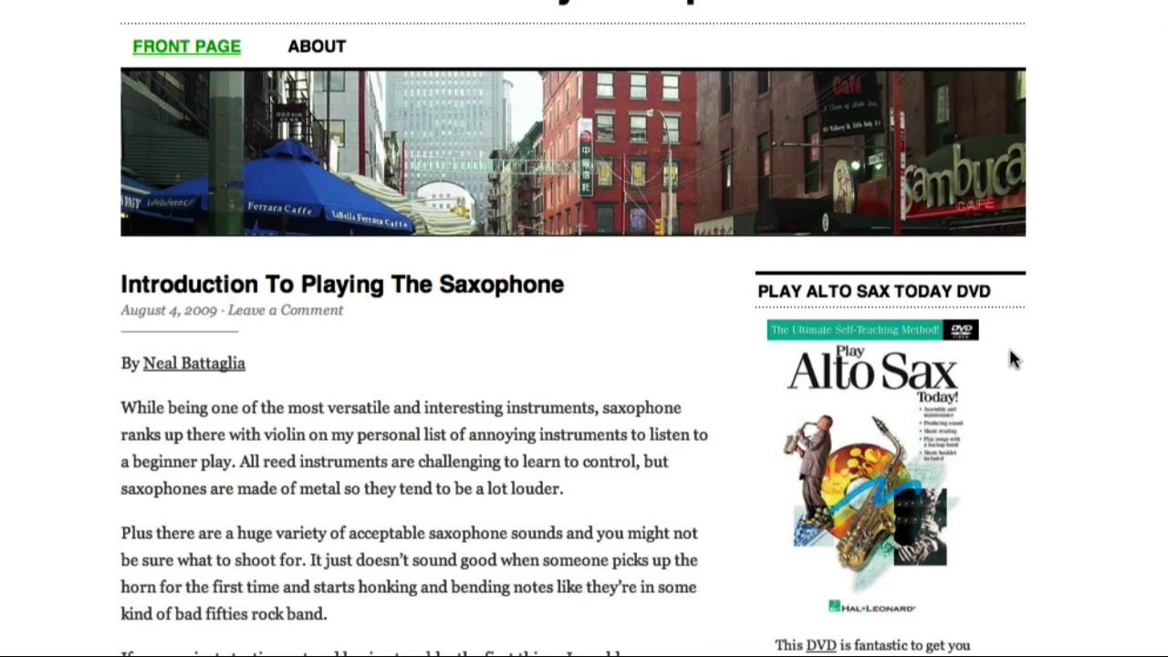
pyautogui.scroll(-1, 1011, 359)
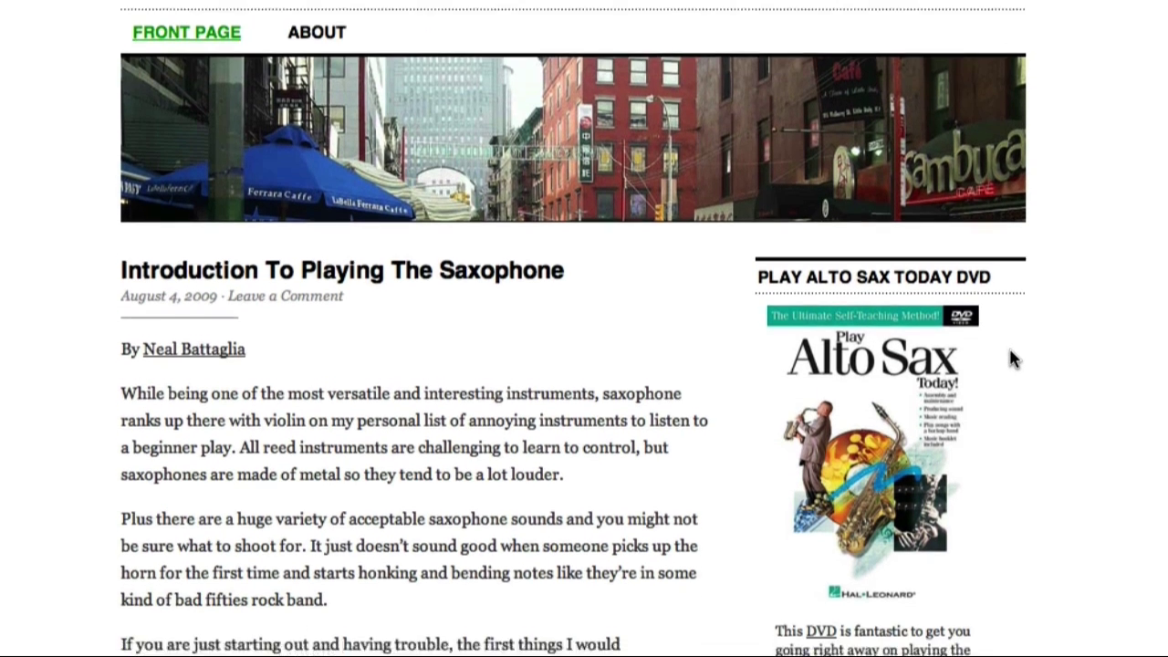
pyautogui.scroll(-3, 1010, 359)
pyautogui.scroll(-1, 1010, 358)
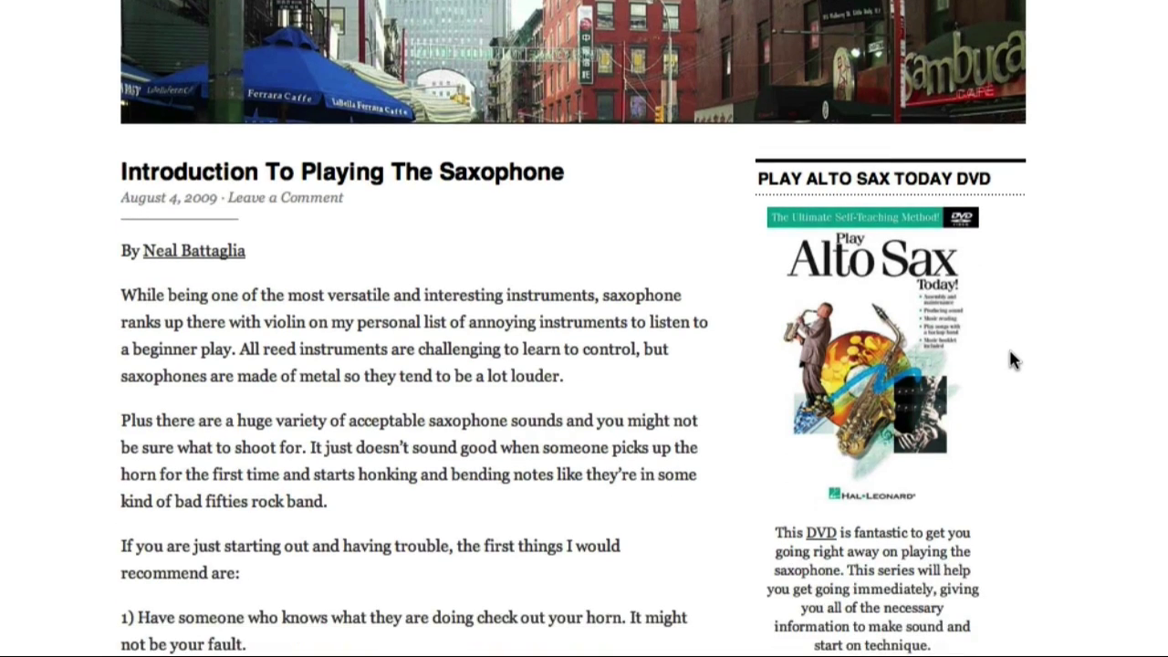